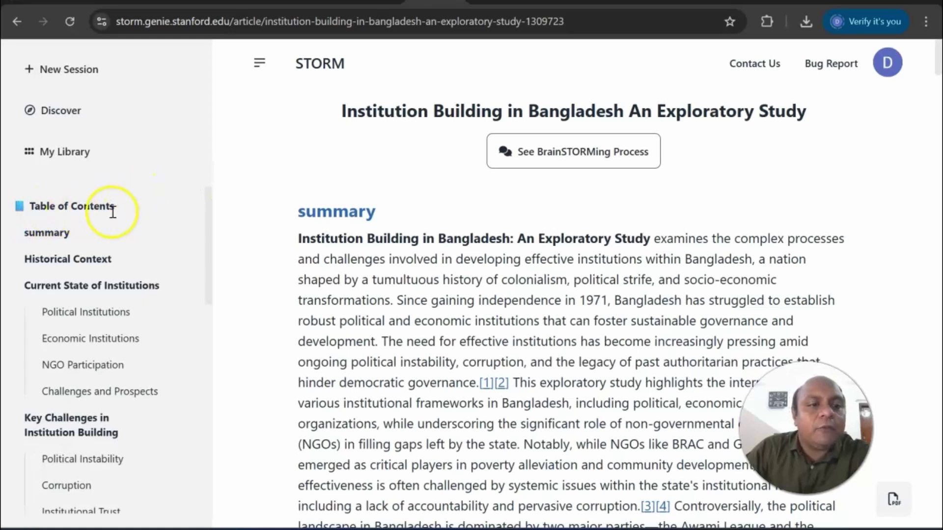
Review the STORM article's table of contents and its sections from the summary down to the Feedback form
scroll(45, 206, "down", 2)
scroll(47, 202, "up", 2)
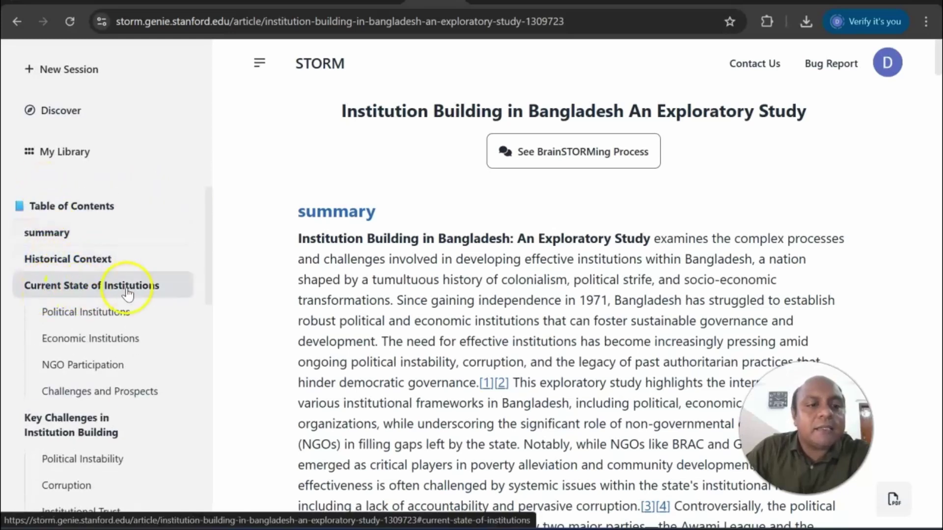
scroll(139, 290, "down", 2)
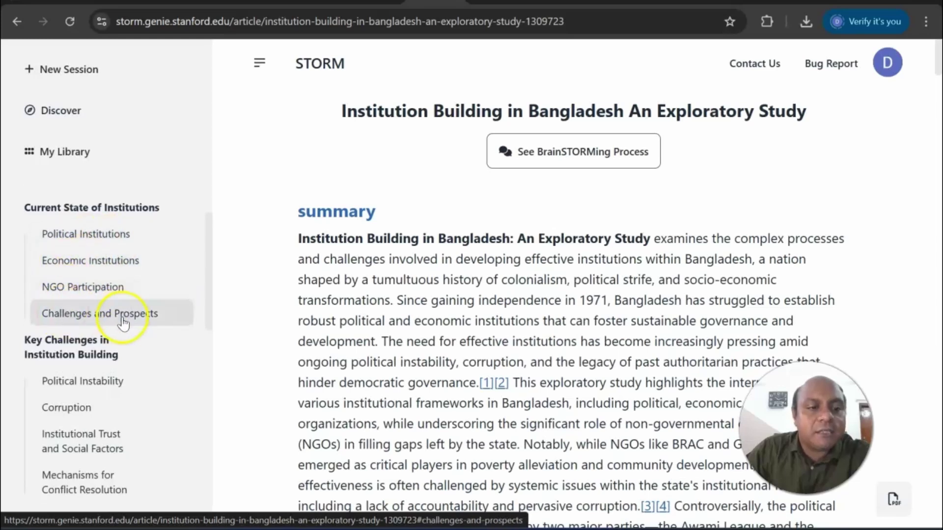
scroll(73, 294, "down", 2)
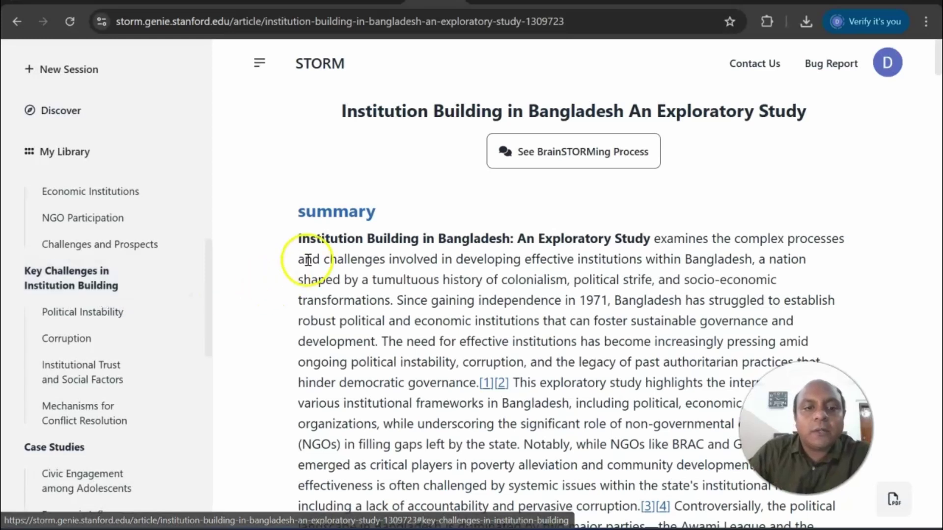
scroll(383, 202, "down", 2)
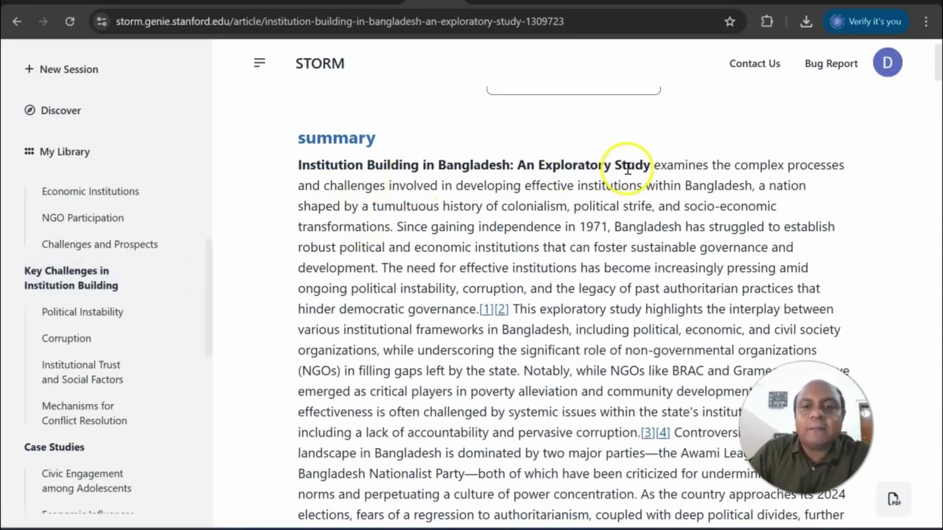
scroll(627, 170, "down", 7)
scroll(591, 196, "down", 14)
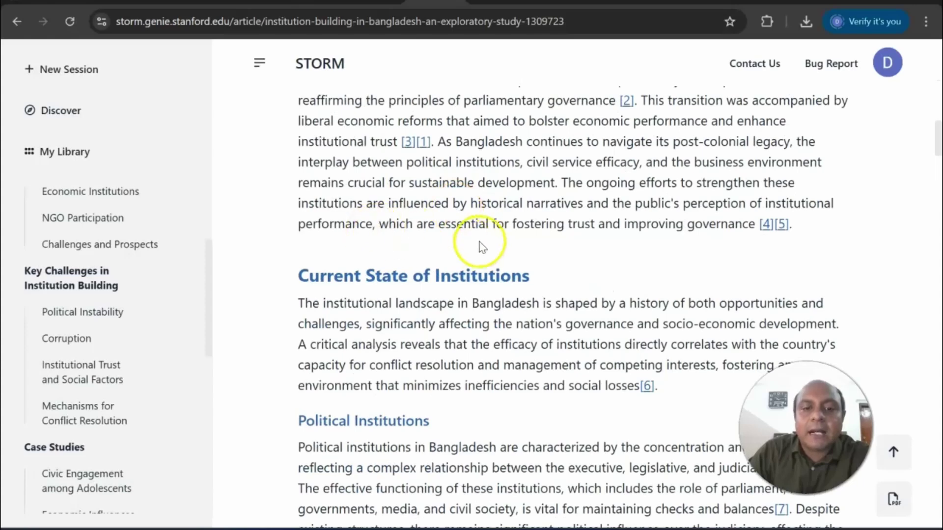
scroll(479, 246, "down", 14)
scroll(477, 250, "down", 20)
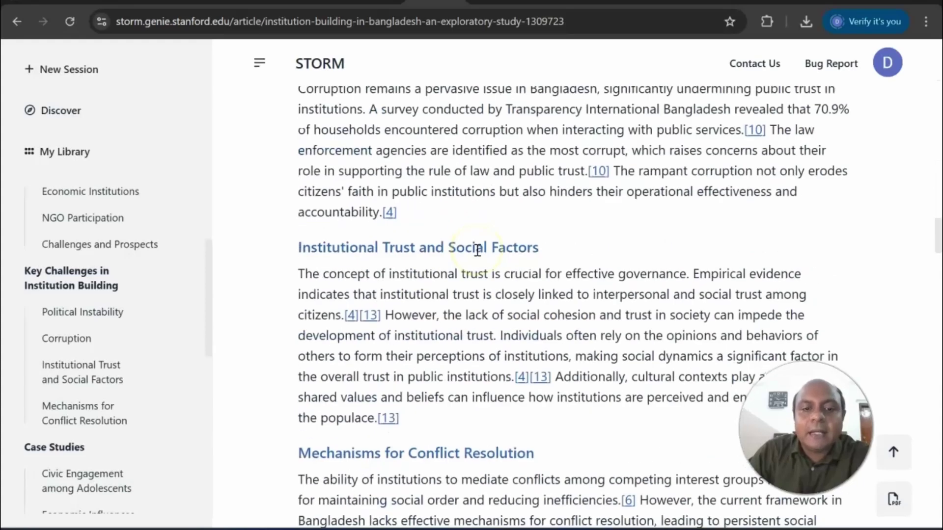
scroll(478, 250, "down", 20)
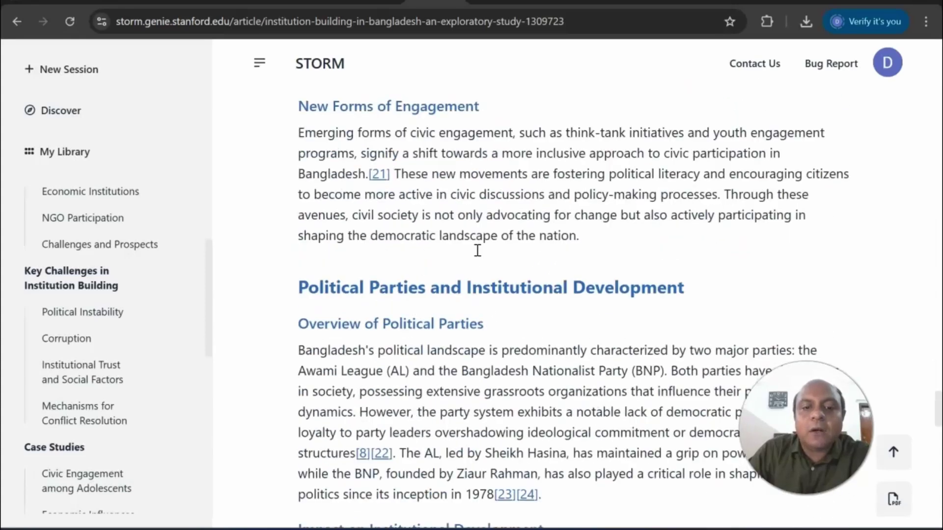
scroll(477, 250, "down", 13)
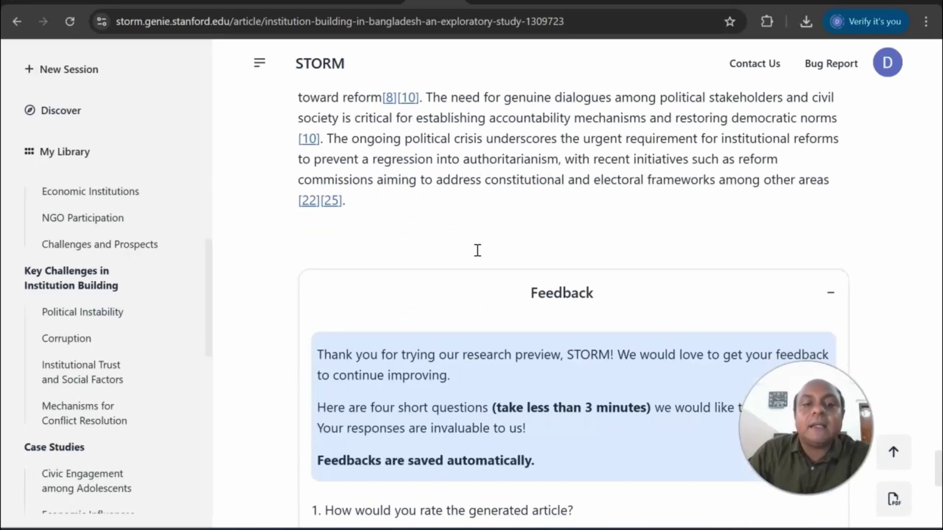
Open reference [22] in the Overview of Political Parties section, review its source details, and close it
scroll(477, 254, "up", 15)
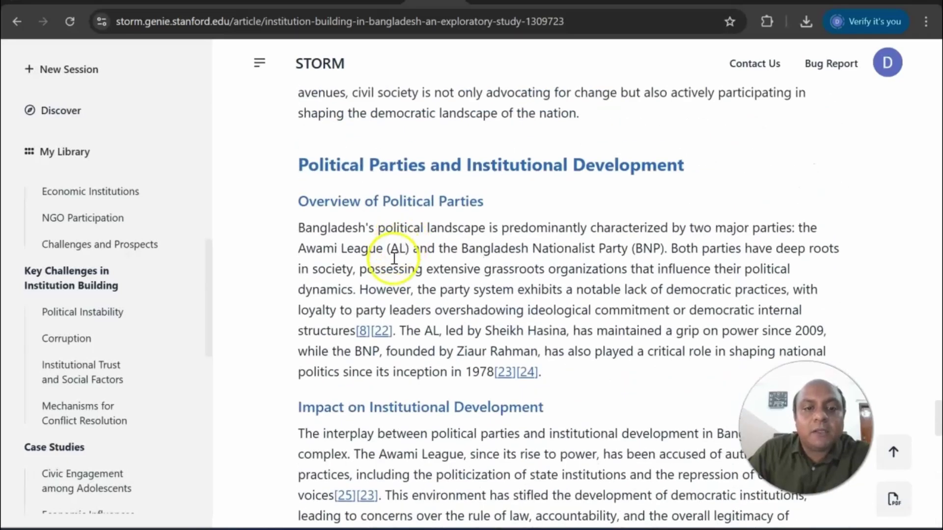
left_click(381, 331)
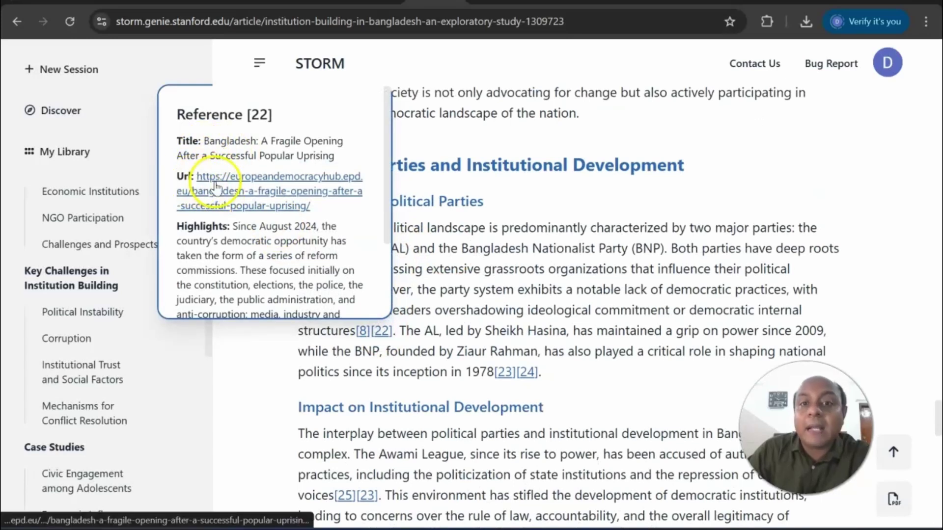
scroll(218, 194, "down", 3)
scroll(236, 212, "up", 3)
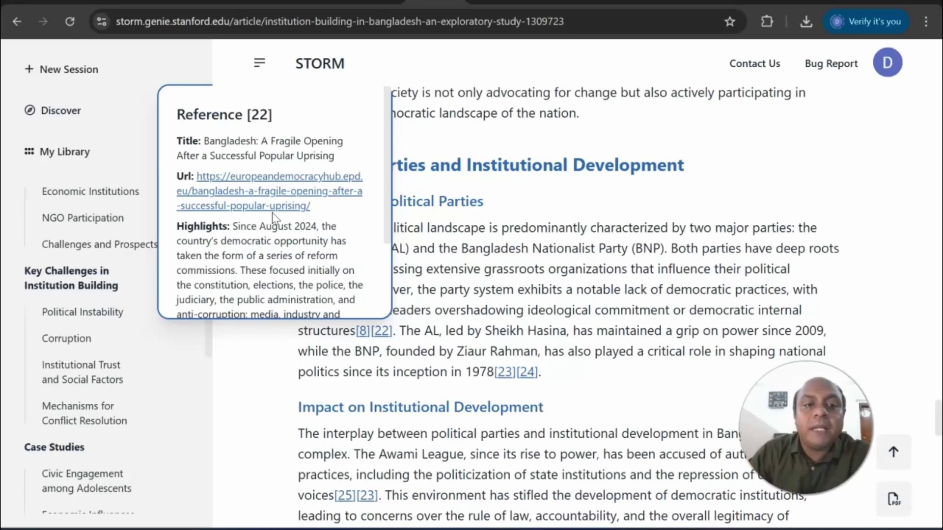
left_click(272, 219)
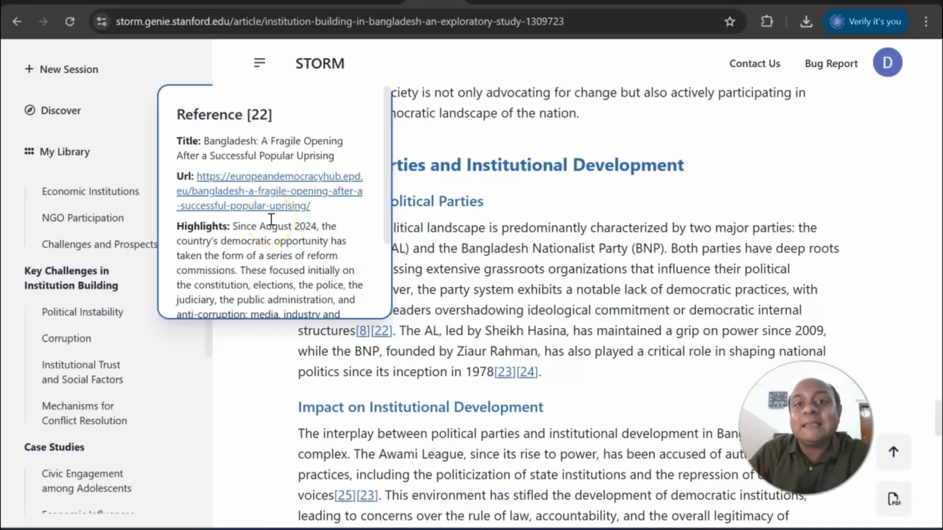
left_click(816, 205)
Switch to Excel to view the Institution_Building_Bangladesh worksheet
scroll(813, 211, "up", 15)
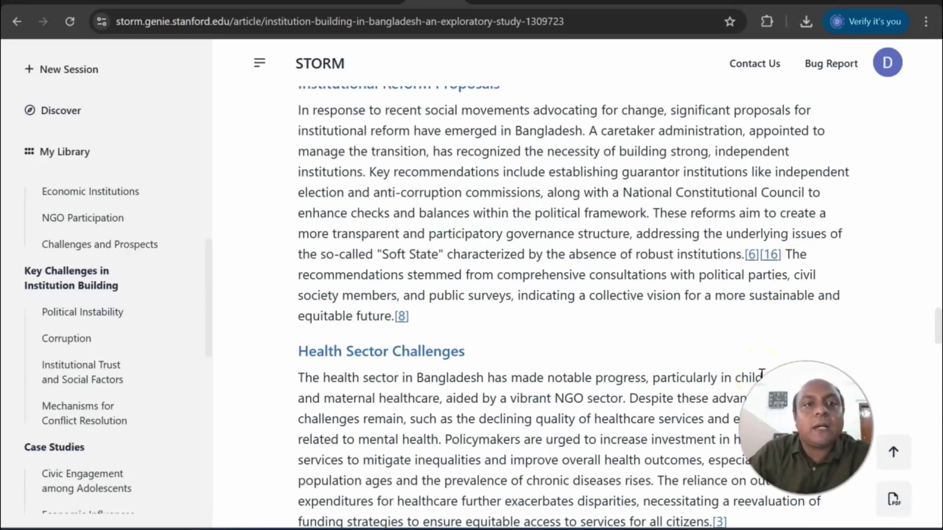
left_click(657, 528)
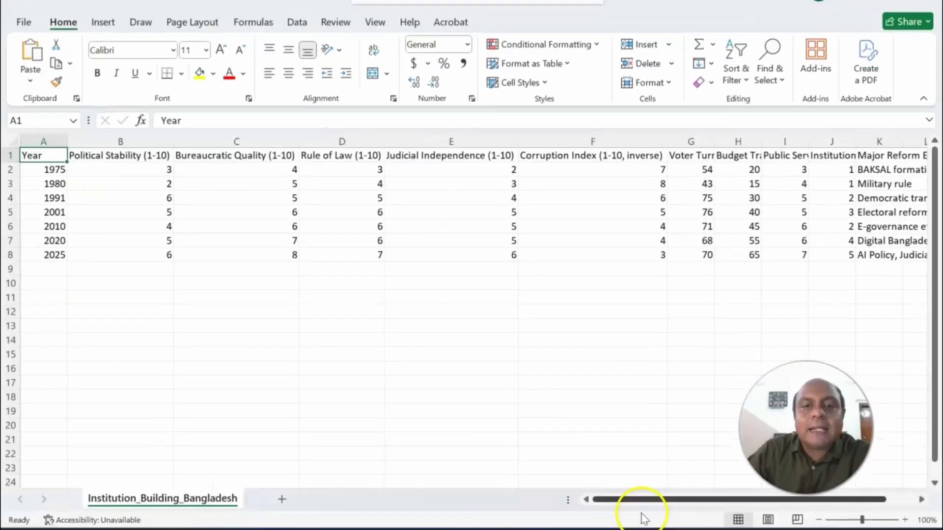
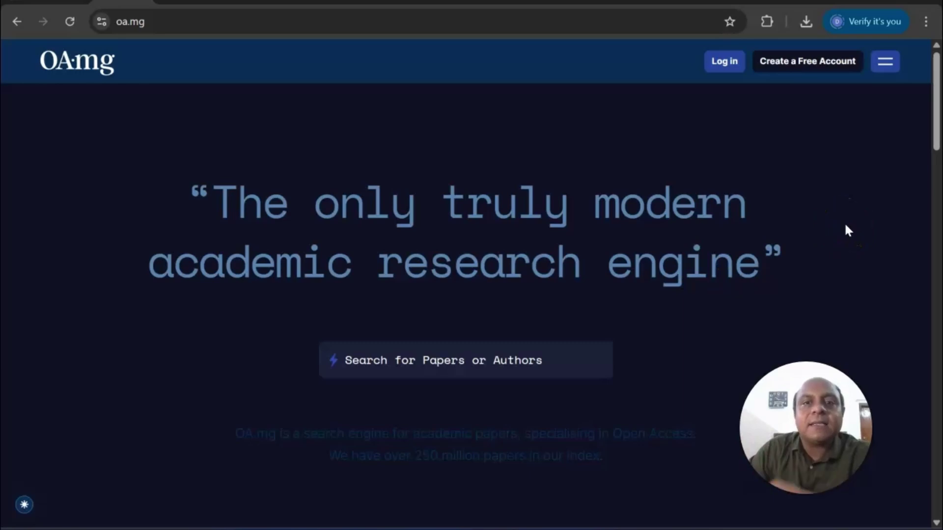
Switch to the Zotero website, search the computer for "zotero", and launch the Zotero desktop app
left_click(363, 1)
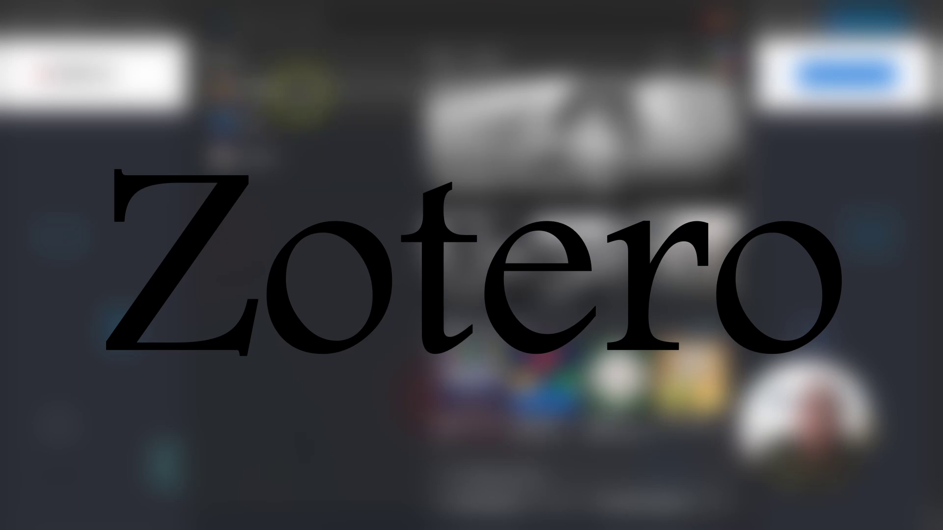
type("z")
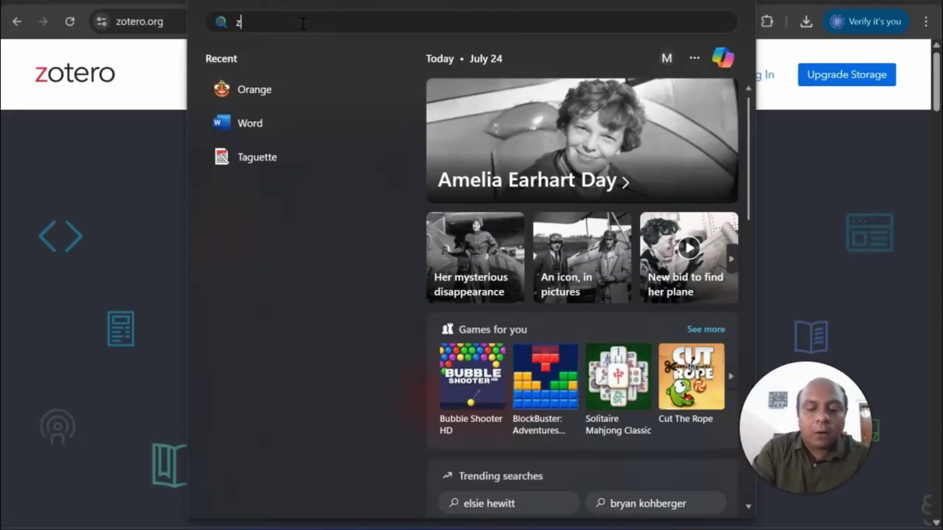
type("otero")
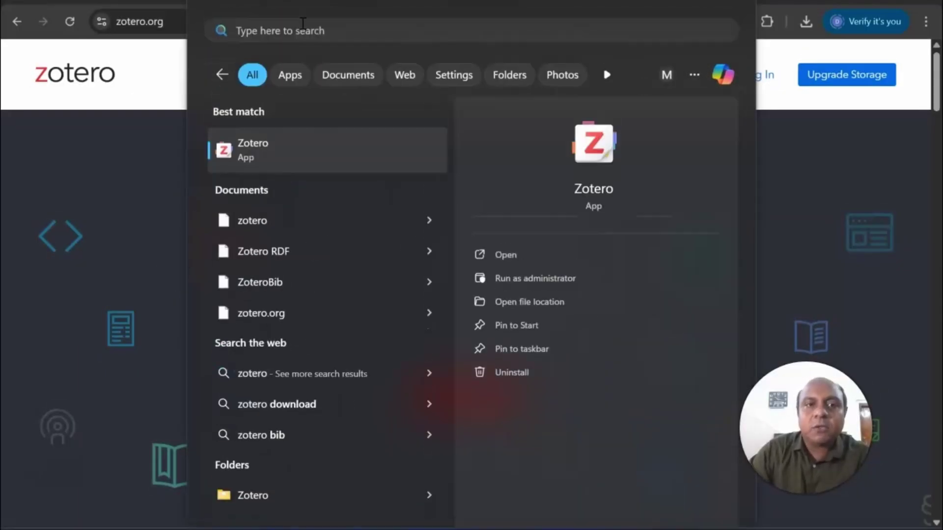
key("Escape")
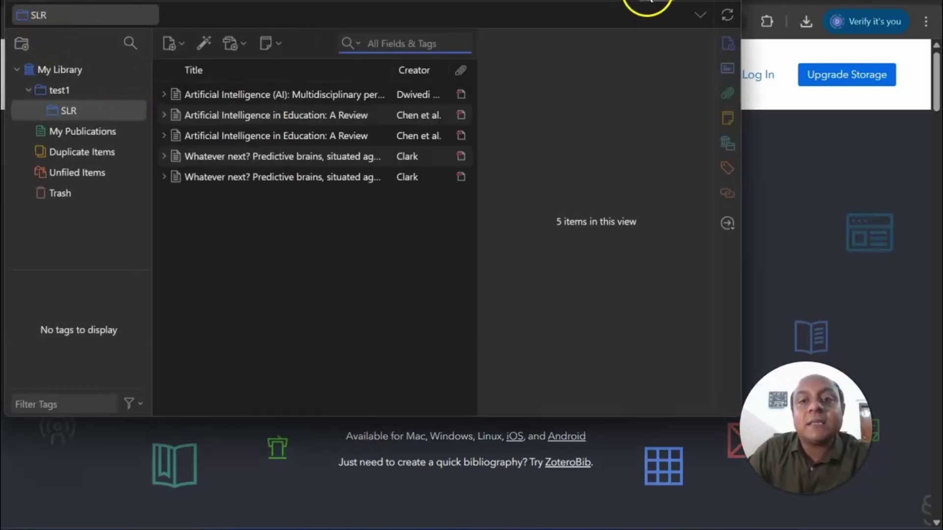
Bring the Zotero window back up to view the items in the SLR collection, and minimize it again
left_click(649, 1)
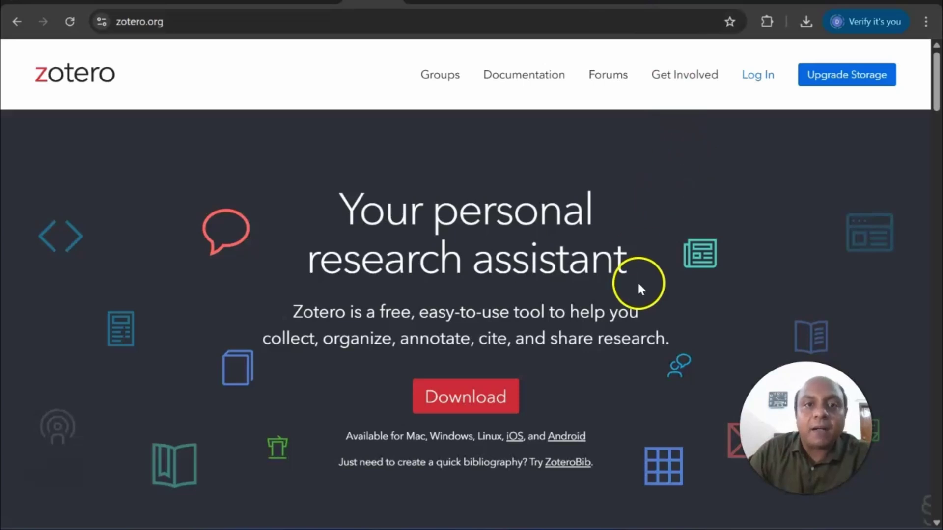
left_click(691, 528)
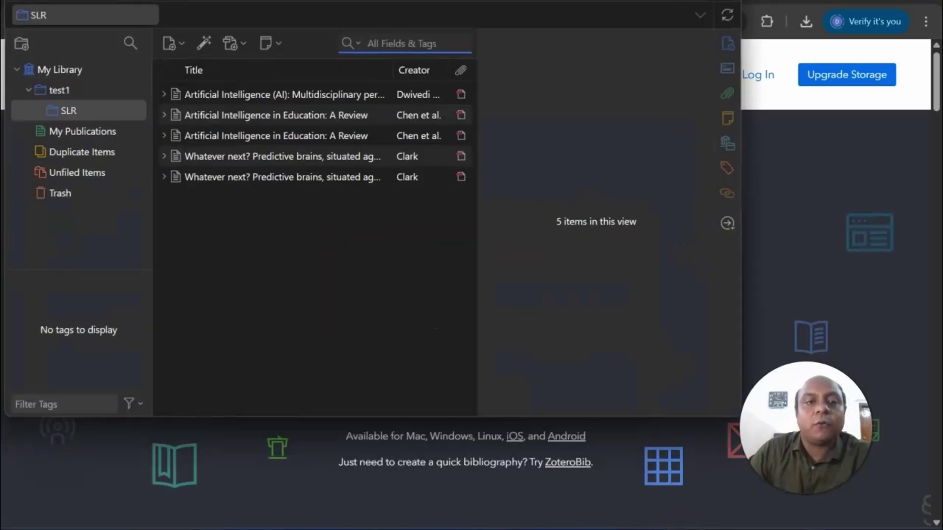
left_click(691, 528)
left_click(691, 528)
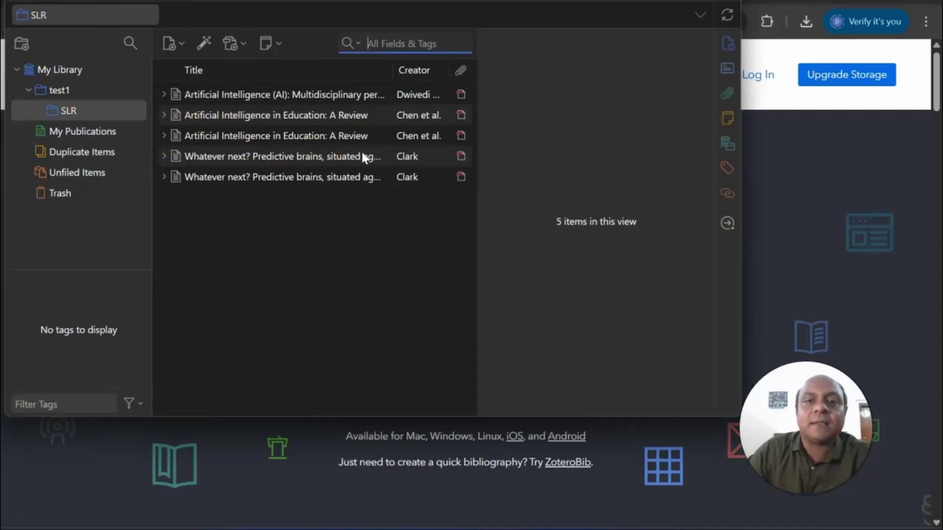
left_click(652, 2)
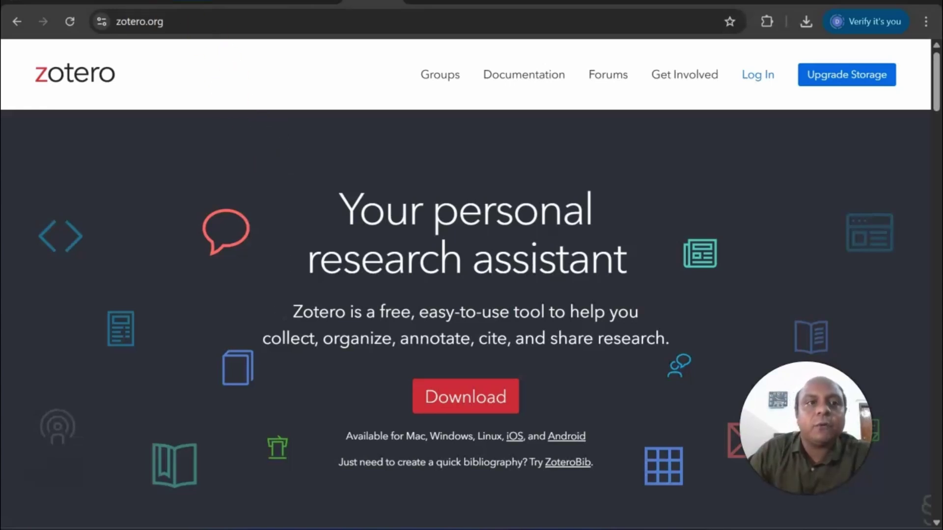
Switch to NotebookLM and create a new notebook, and switch to the ResearchRabbit similar-work graph
left_click(181, 3)
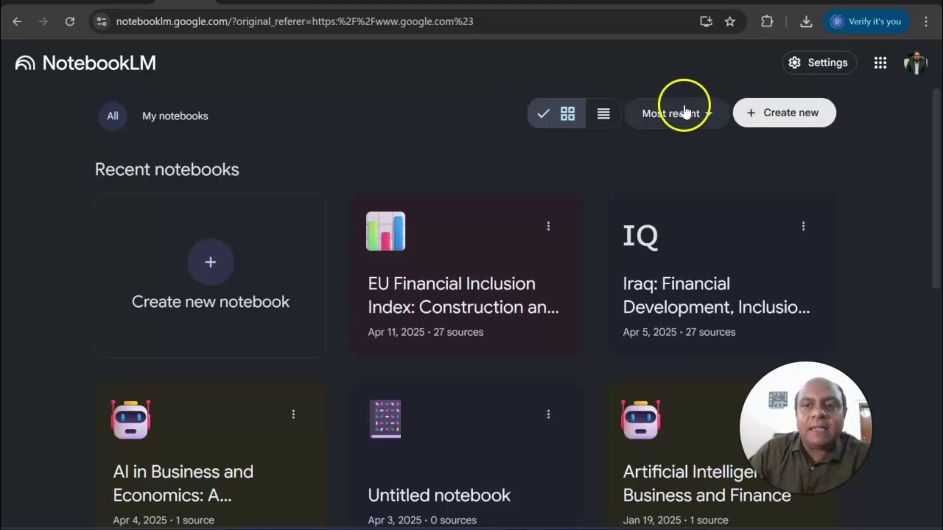
left_click(772, 116)
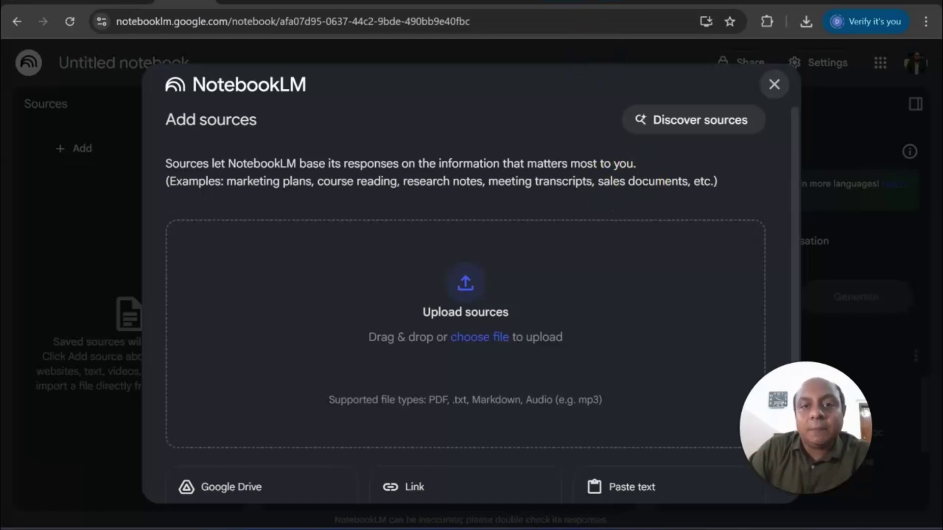
left_click(559, 2)
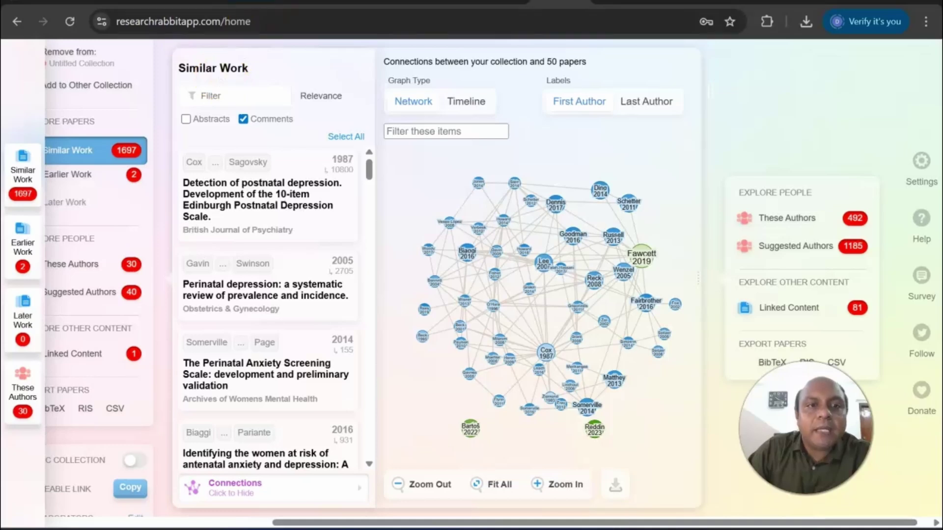
Switch to Bricks and log in to the existing account
left_click(261, 6)
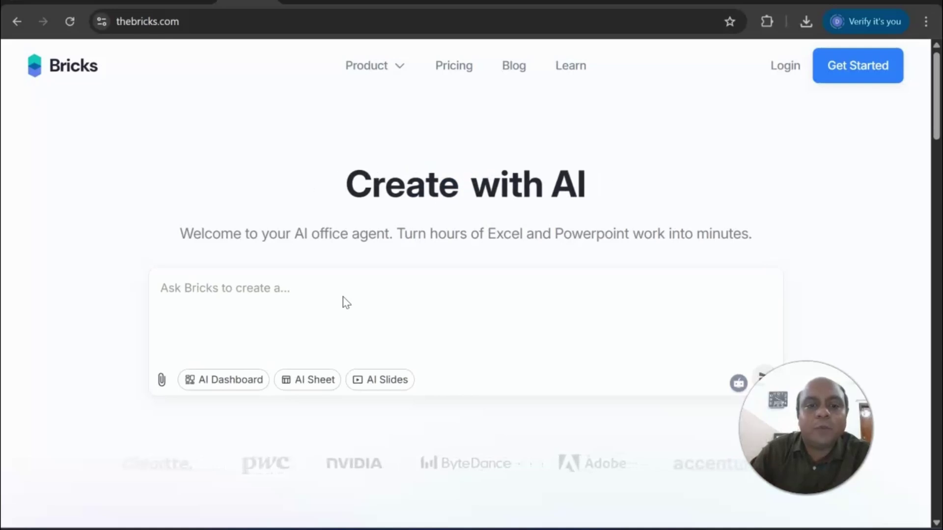
left_click(786, 65)
left_click(674, 145)
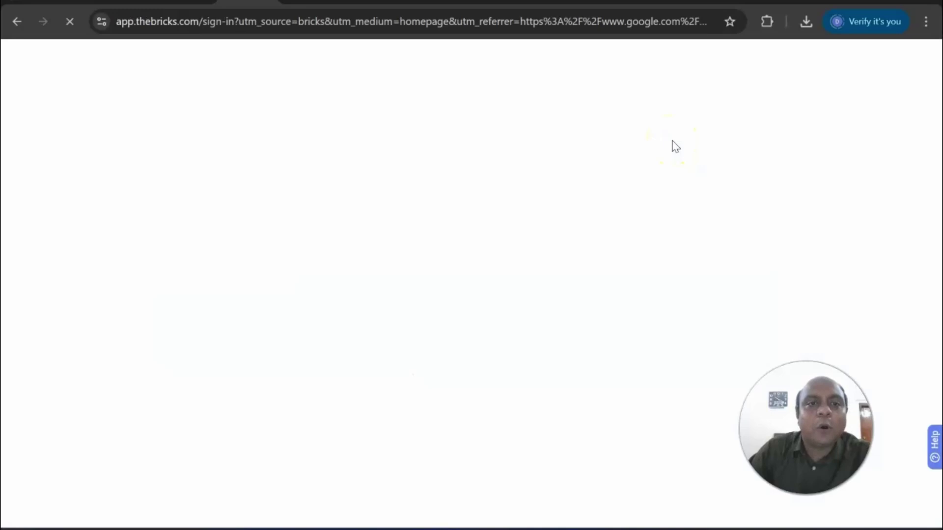
left_click(526, 178)
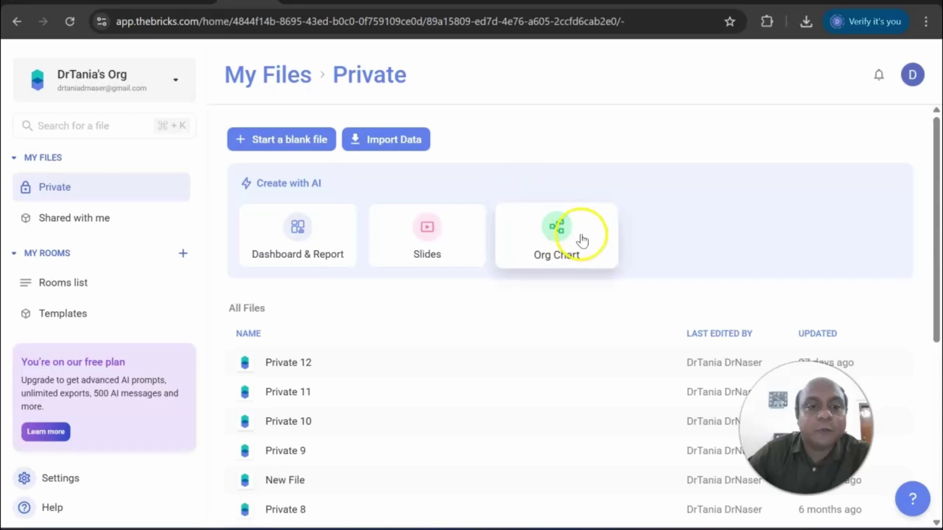
Start a blank file in the private files and return to the file list
left_click(293, 141)
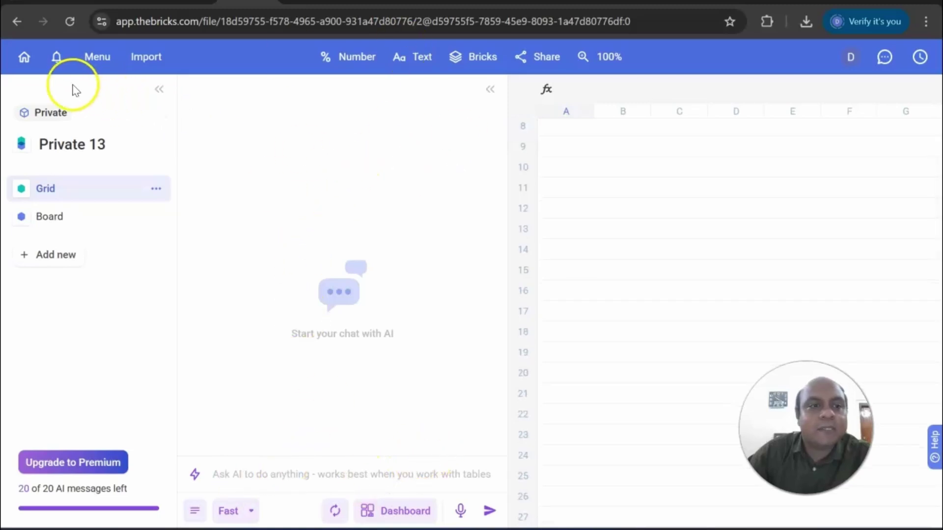
left_click(24, 59)
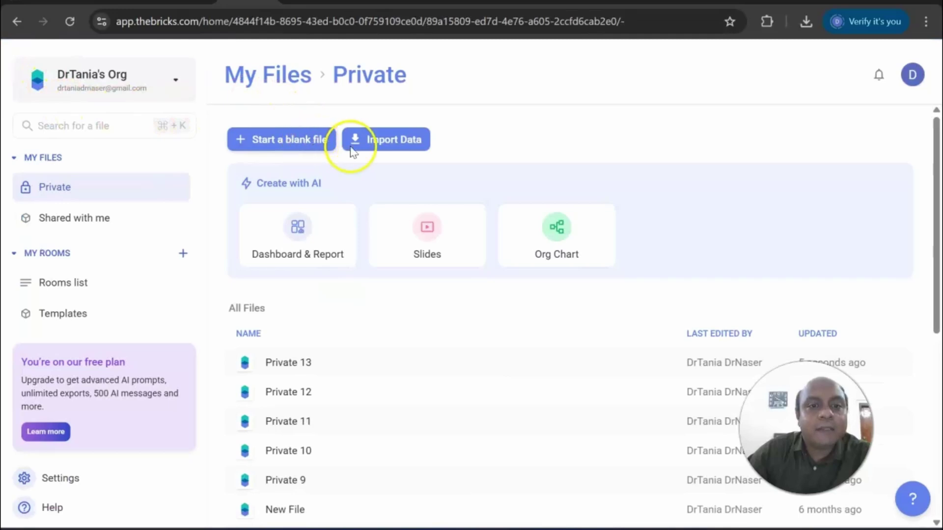
Import the spreadsheet Institution_Building_Bangladesh_1971_2025 from the Downloads folder as XLSX/CSV data
left_click(390, 148)
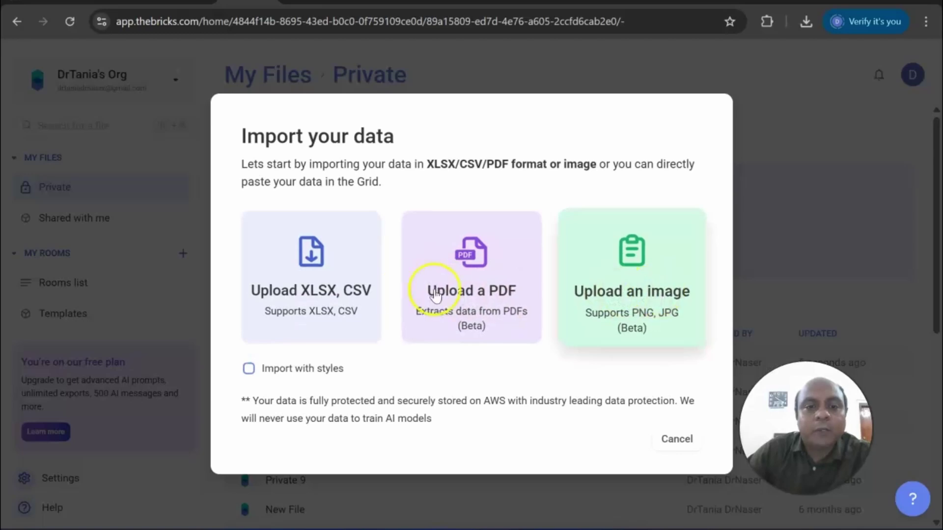
left_click(327, 290)
left_click(245, 113)
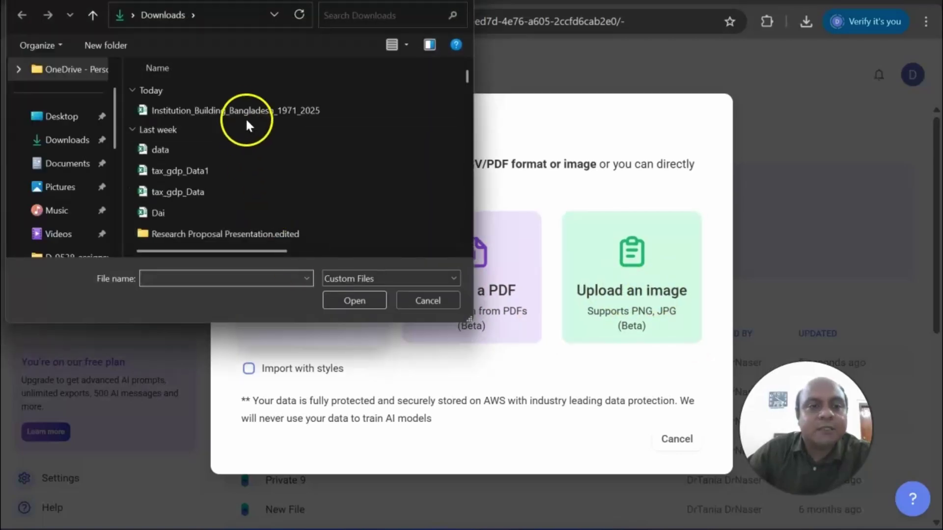
left_click(344, 299)
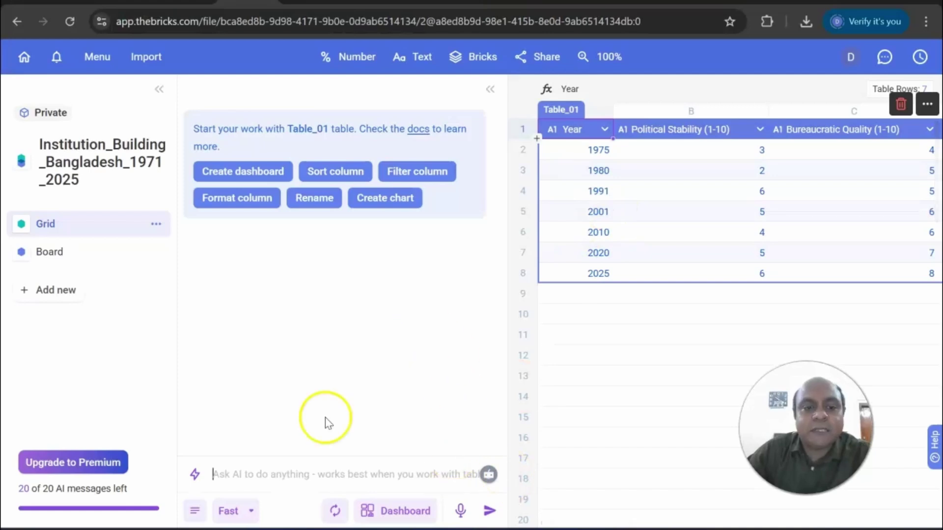
Ask the AI assistant to "find the trend of the data" in the imported table
left_click(269, 480)
type("find the trend of the dat")
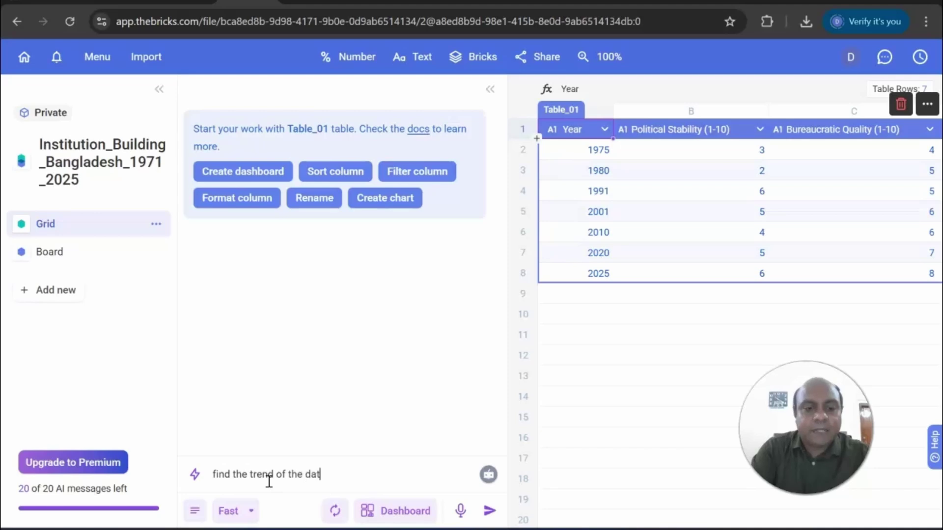
type("a")
left_click(489, 511)
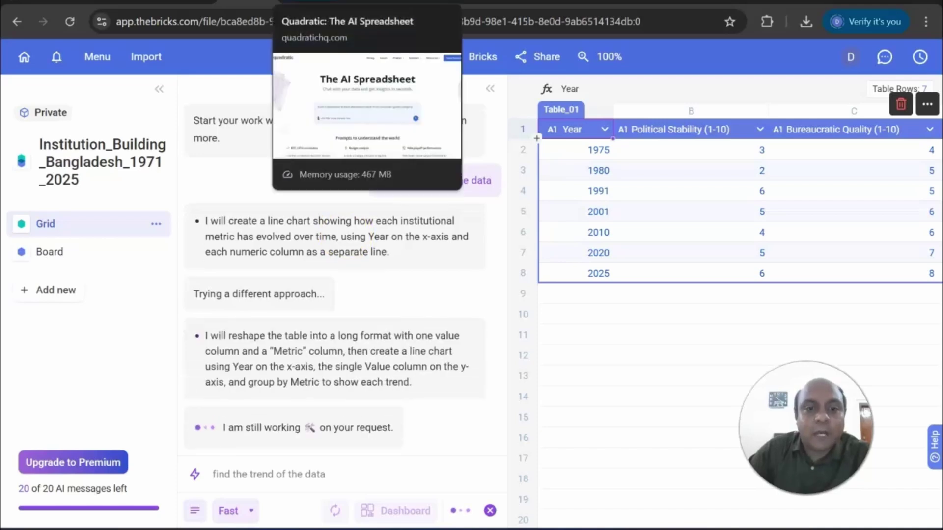
Locate the generated Institutional Metrics Trend line chart in the grid and move it so the whole chart is in view
left_click(309, 5)
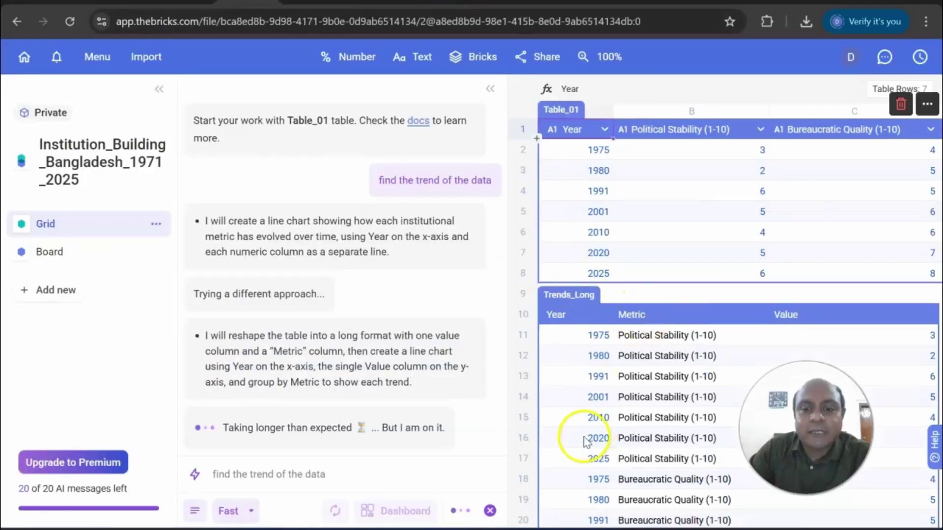
scroll(673, 419, "down", 20)
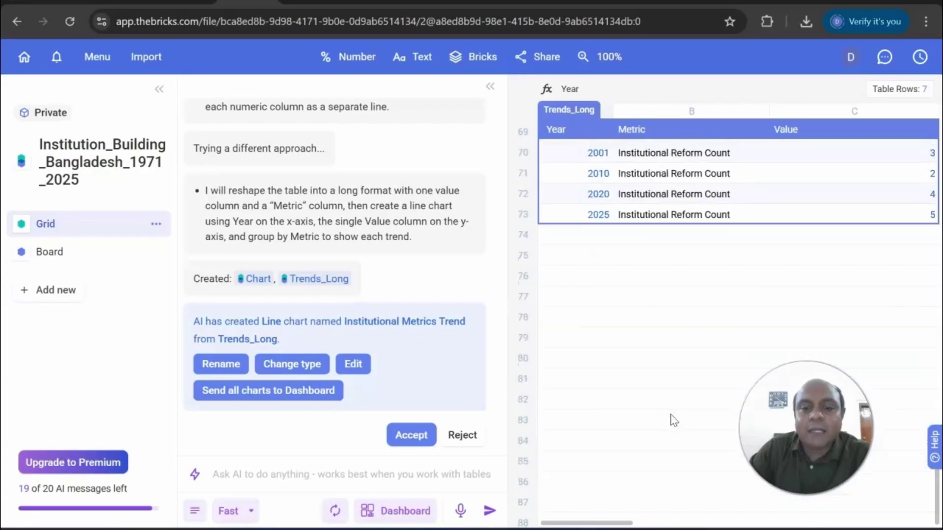
left_click_drag(605, 522, 880, 521)
scroll(719, 360, "up", 20)
scroll(703, 319, "down", 3)
left_click(726, 512)
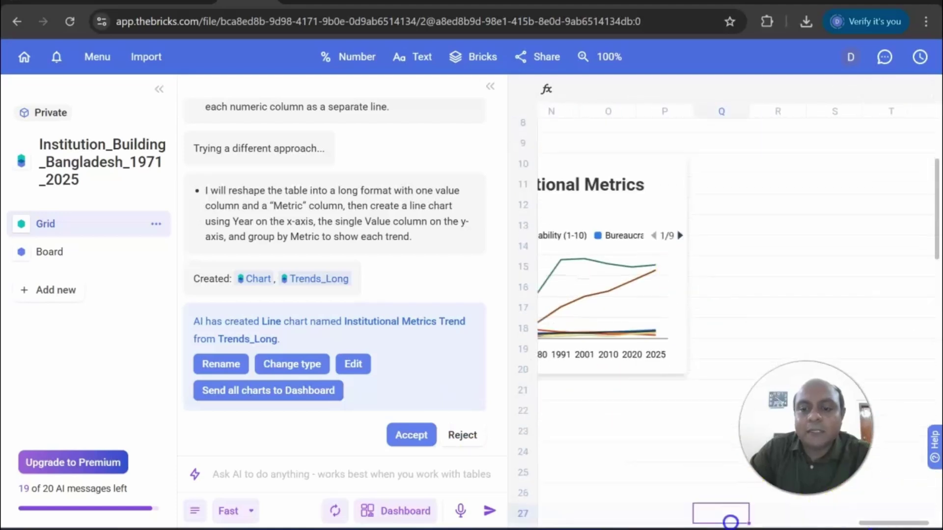
left_click_drag(585, 312, 742, 301)
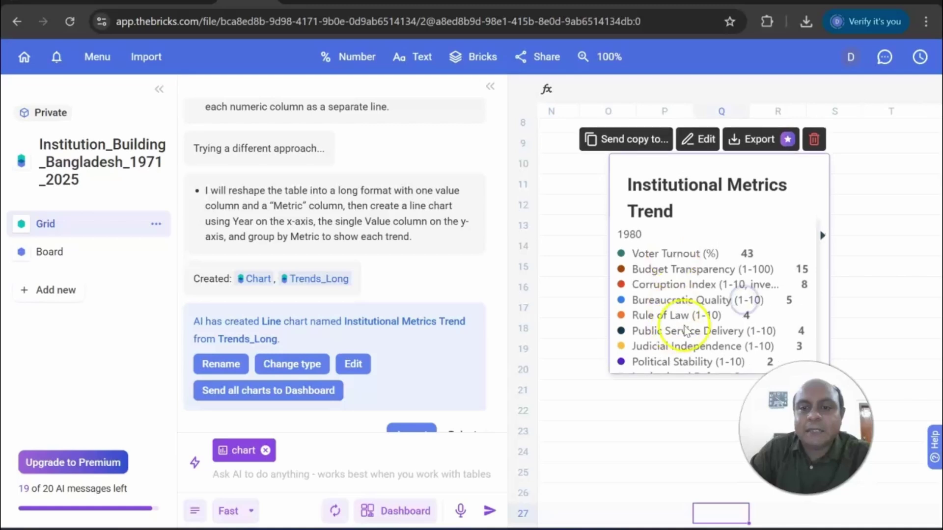
left_click(890, 205)
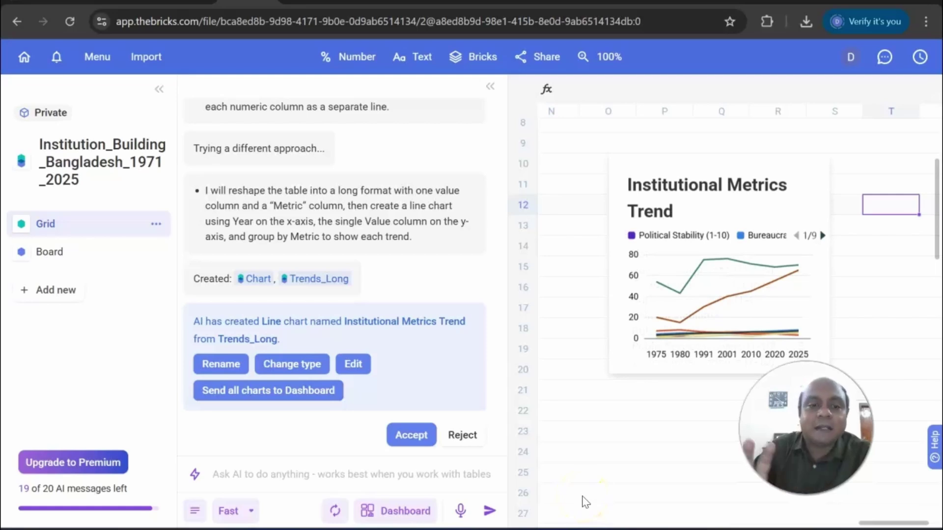
Switch to the Quadratic site, look over the highlighted freshwater forecasting document in Taguette, and return to Quadratic
left_click(322, 2)
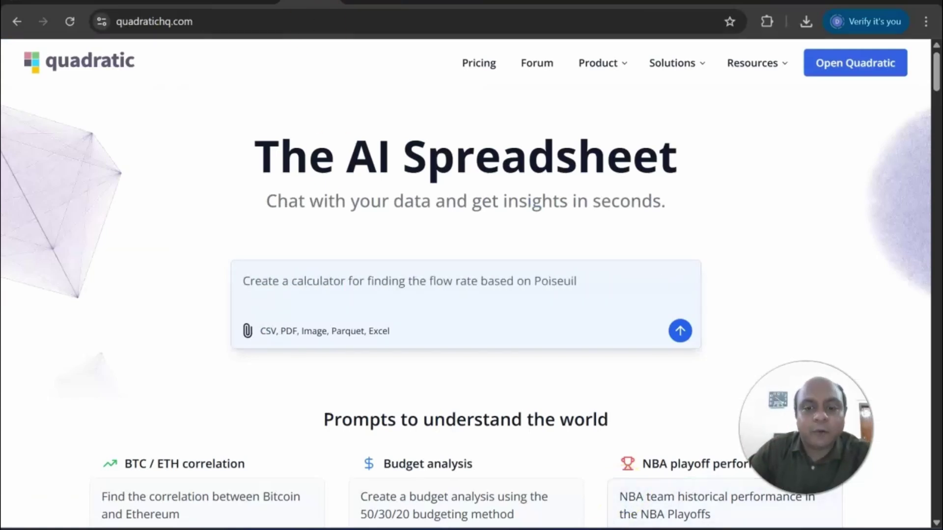
mouse_move(464, 529)
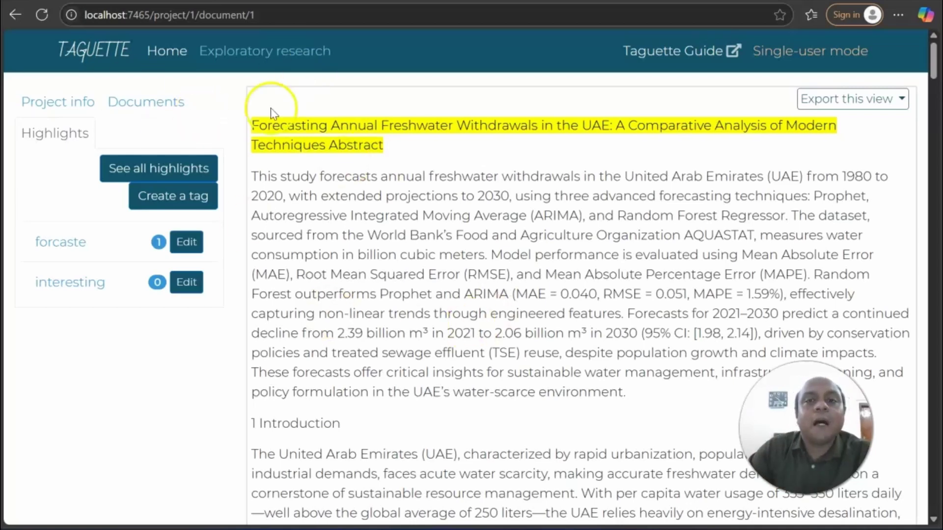
mouse_move(302, 119)
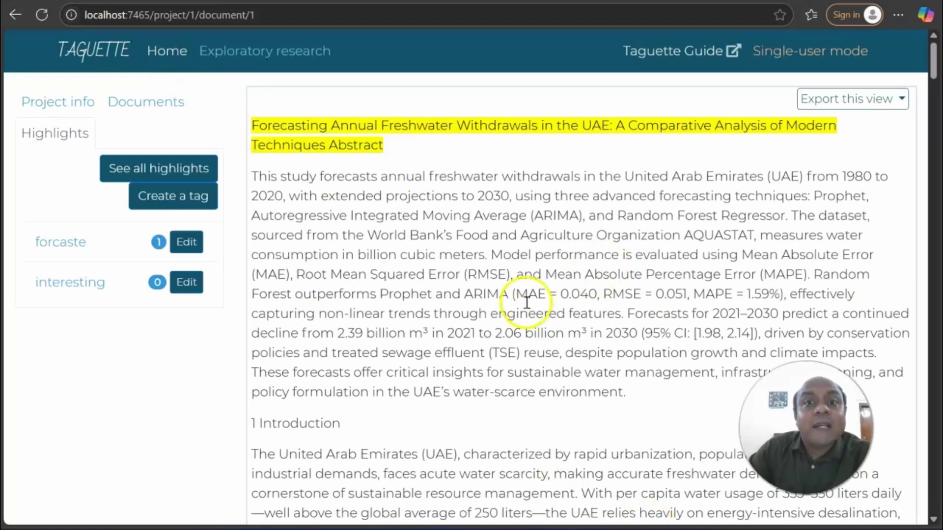
mouse_move(467, 529)
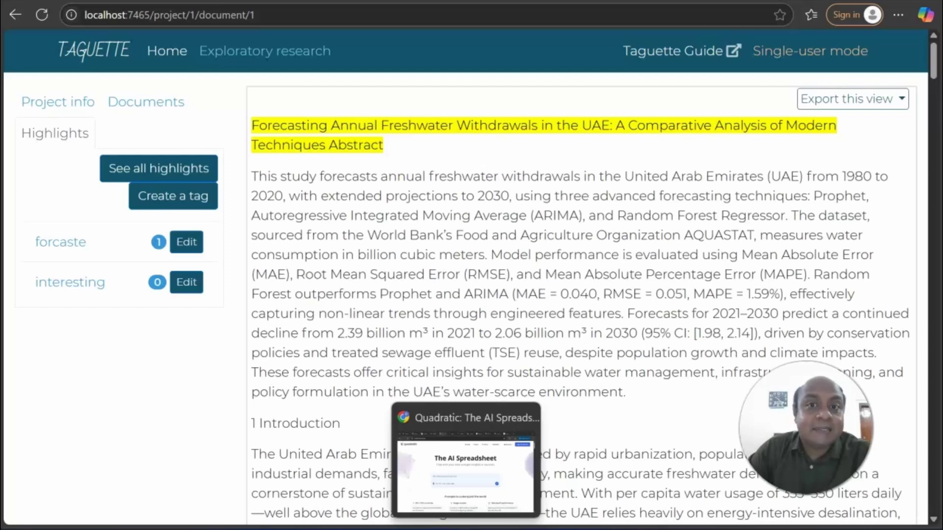
left_click(469, 486)
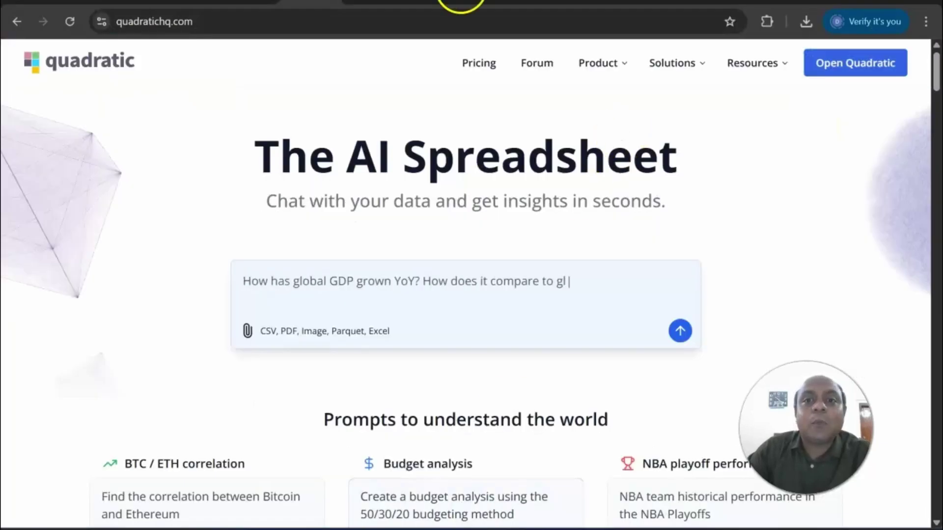
Switch to Orange and dismiss its restart notice and welcome dialog
mouse_move(596, 526)
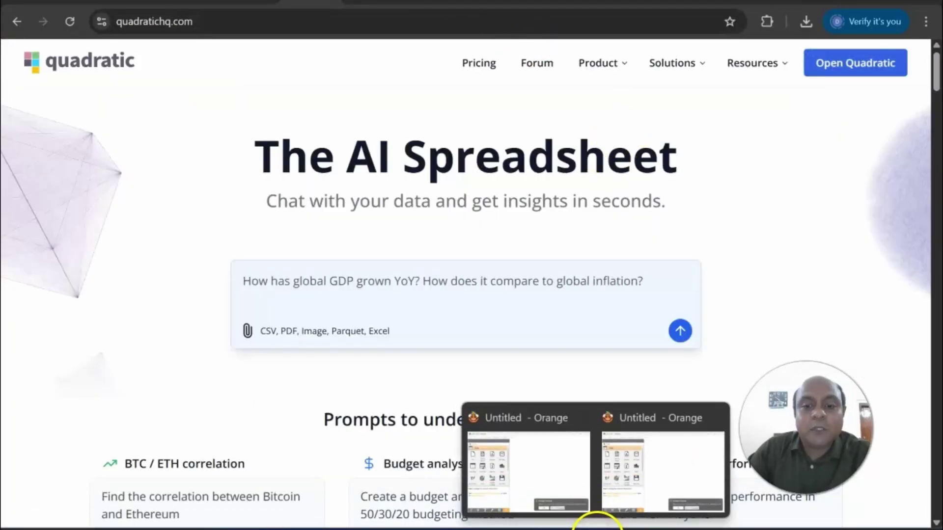
left_click(654, 473)
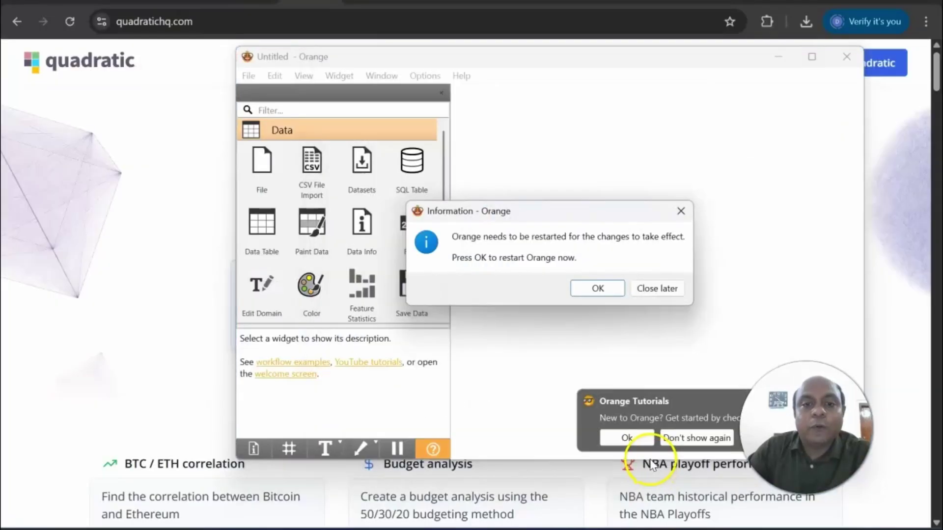
left_click(682, 212)
mouse_move(580, 515)
left_click(511, 450)
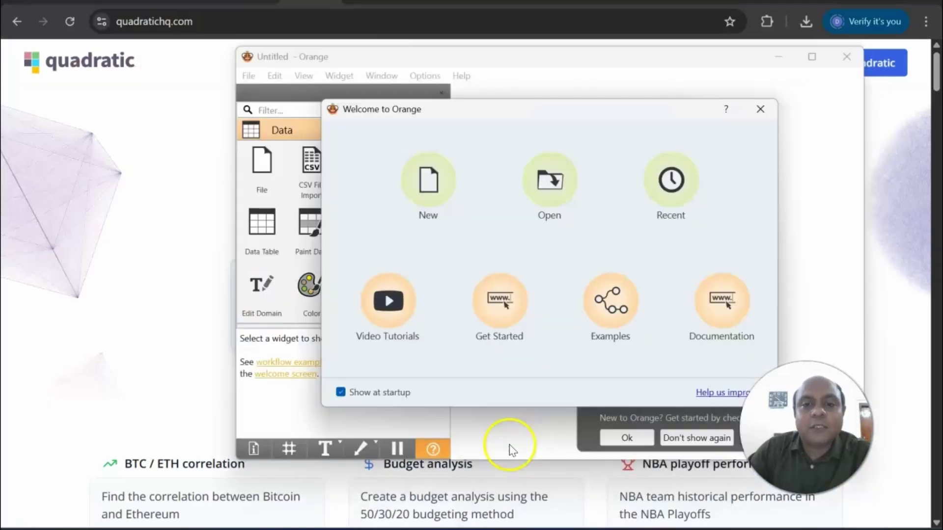
left_click(763, 109)
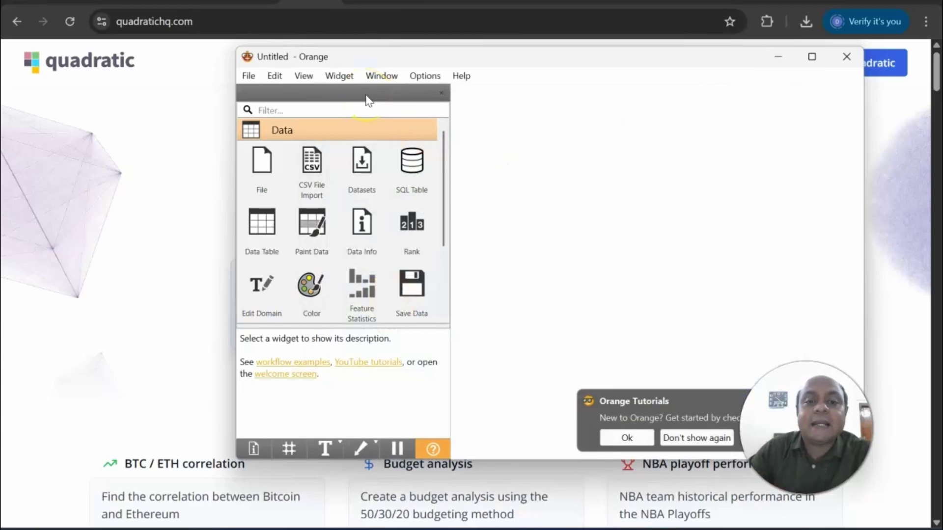
Look through the widget categories in Orange and minimize its window
scroll(366, 129, "down", 4)
scroll(369, 130, "up", 4)
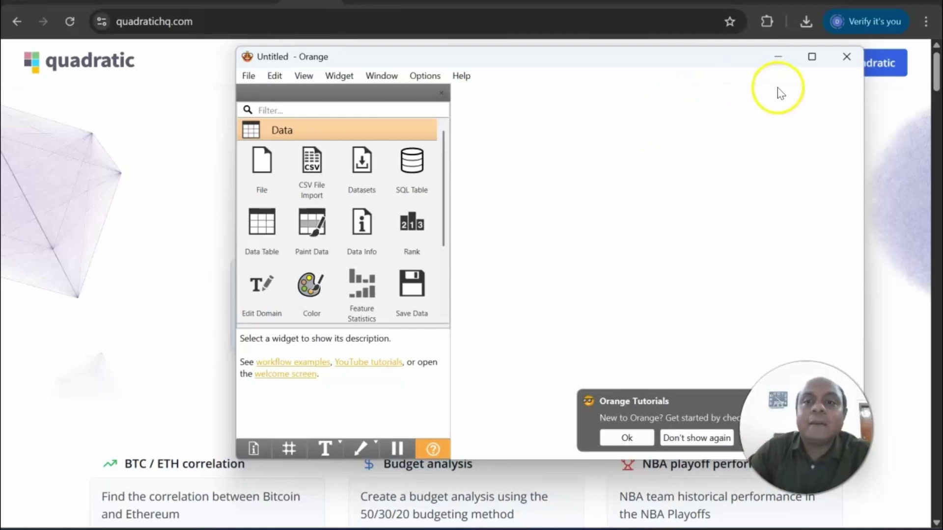
left_click(779, 60)
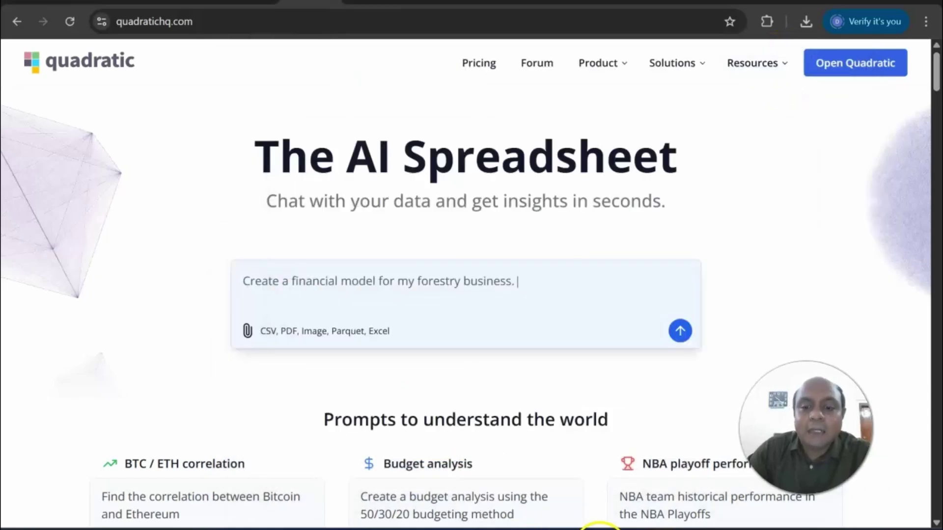
Restore the Orange window and examine the available add-ons in its installer, such as Survival Analysis, Text and Timeseries
mouse_move(600, 528)
left_click(638, 496)
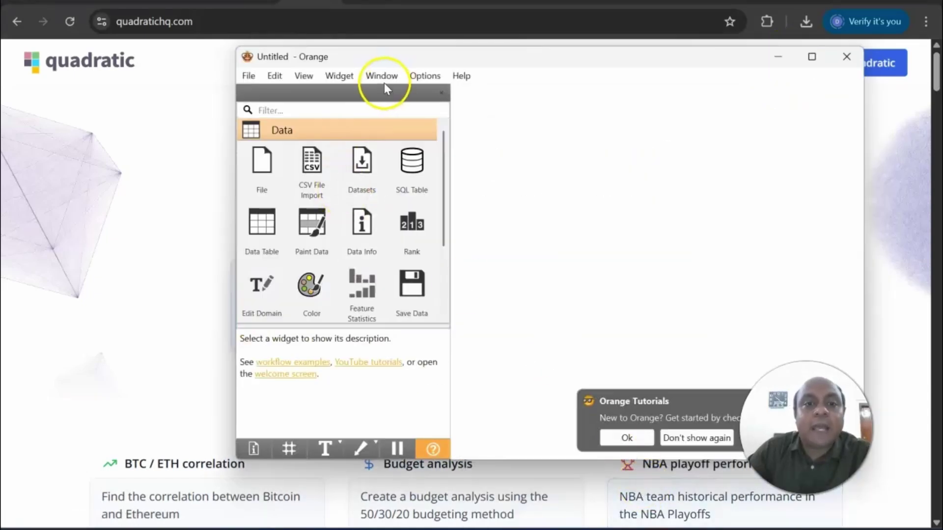
left_click(425, 76)
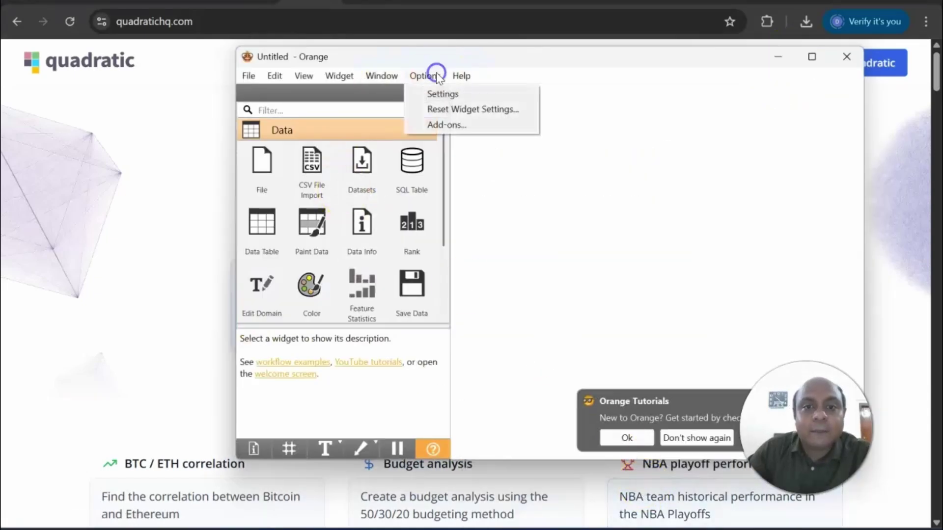
left_click(443, 126)
scroll(372, 233, "down", 1)
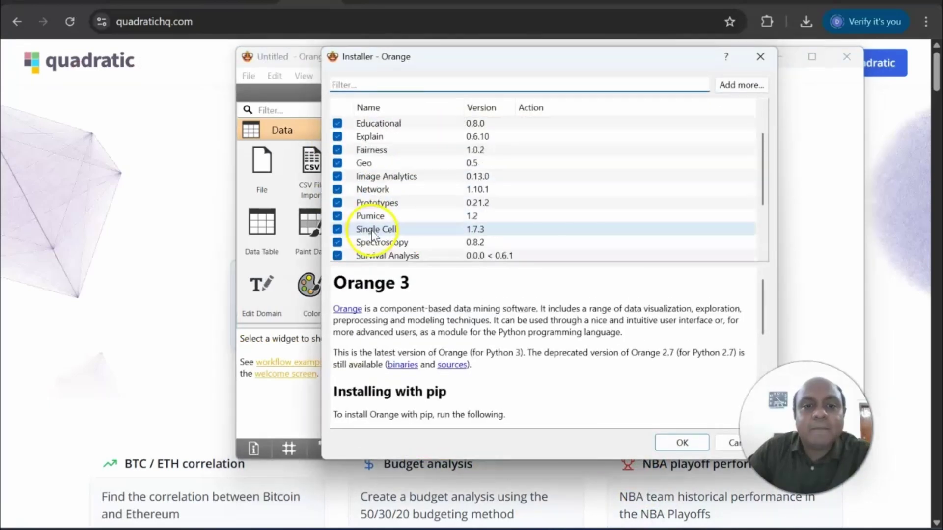
scroll(375, 231, "down", 2)
scroll(389, 226, "up", 1)
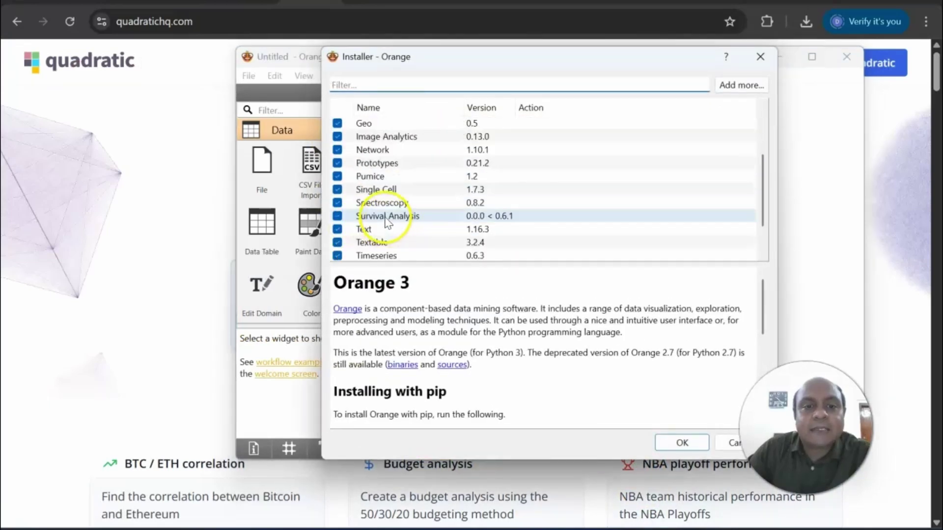
scroll(388, 222, "up", 2)
scroll(388, 216, "down", 3)
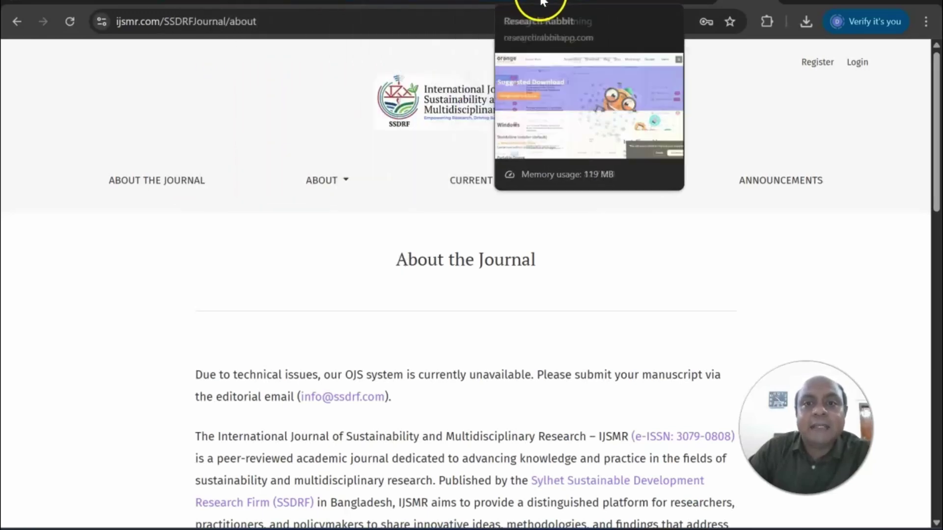
Revisit the open research tool pages in turn, from Semantic Scholar and OA.mg to Bricks, Zotero, Orange, ResearchRabbit and the IJSMR journal
left_click(49, 4)
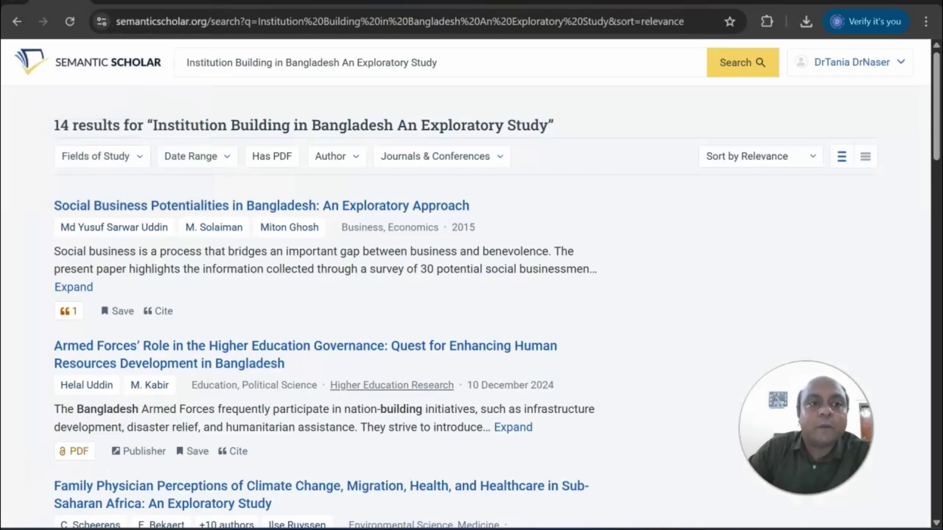
left_click(132, 4)
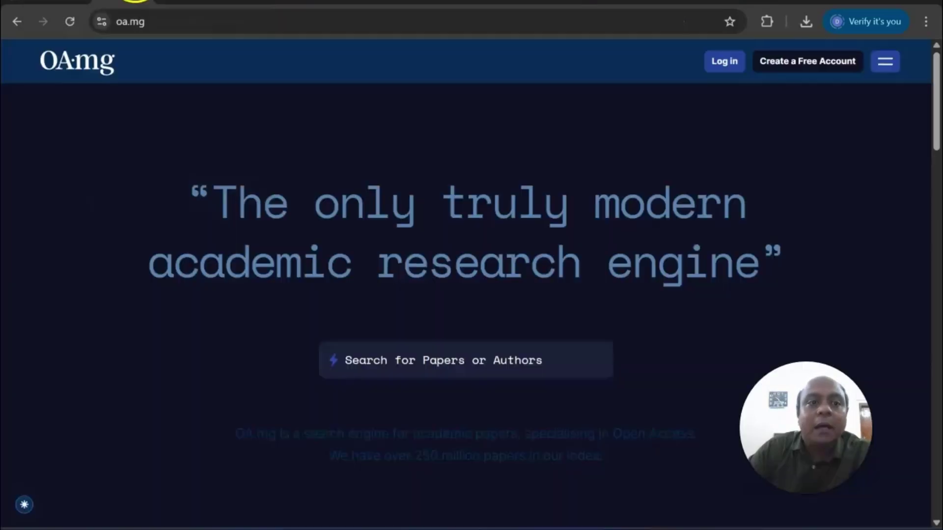
left_click(235, 3)
left_click(255, 3)
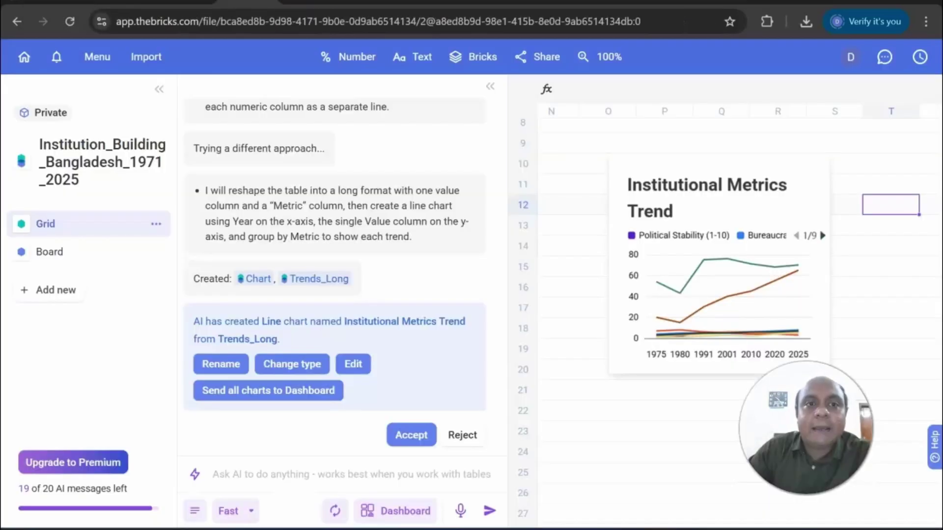
left_click(331, 2)
left_click(421, 2)
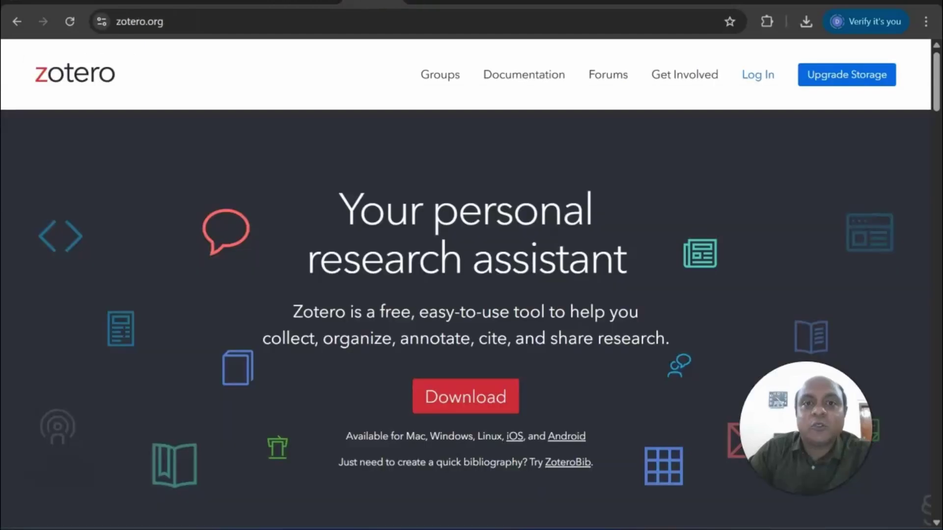
left_click(436, 2)
left_click(498, 3)
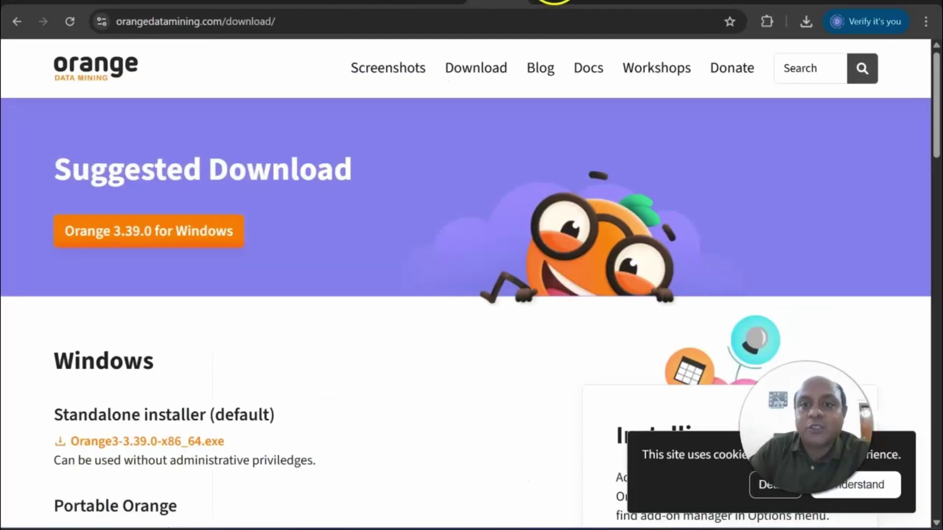
left_click(560, 2)
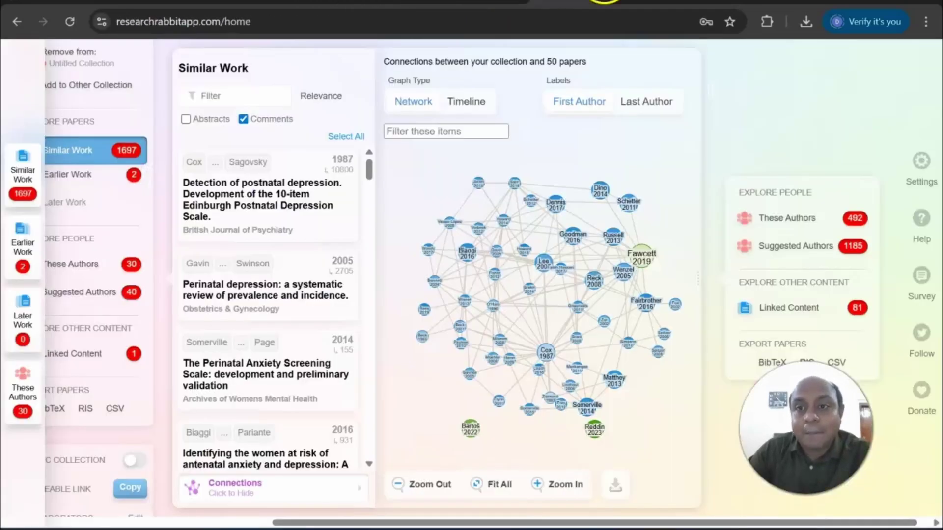
left_click(746, 2)
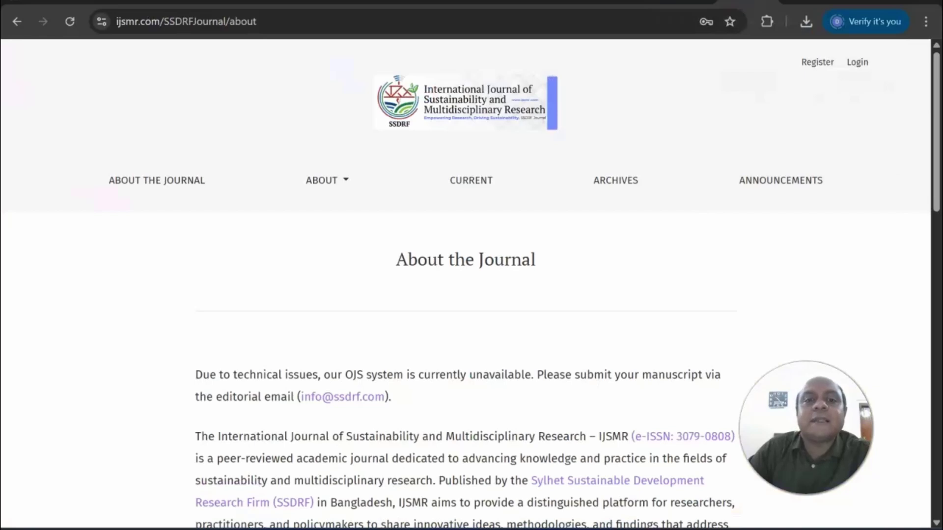